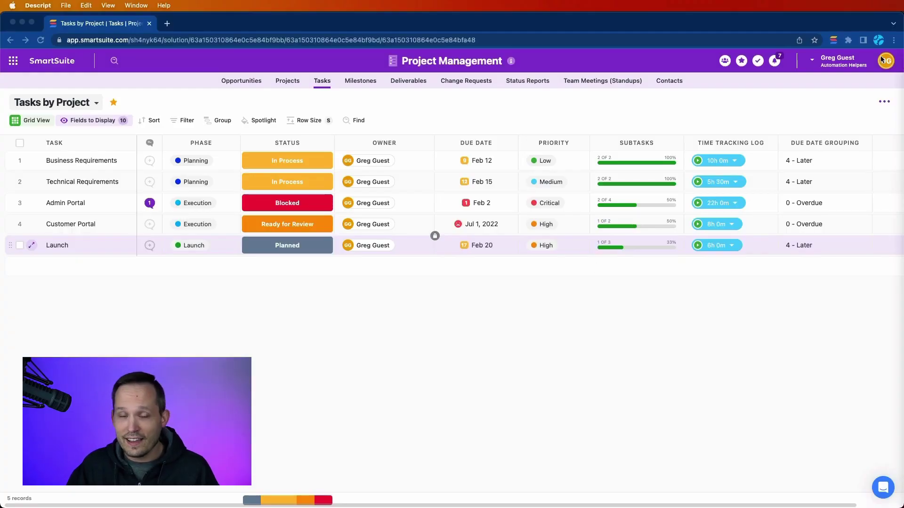
- Return to the SmartSuite workspace home page and browse My Favorites and the solutions list
left_click(391, 305)
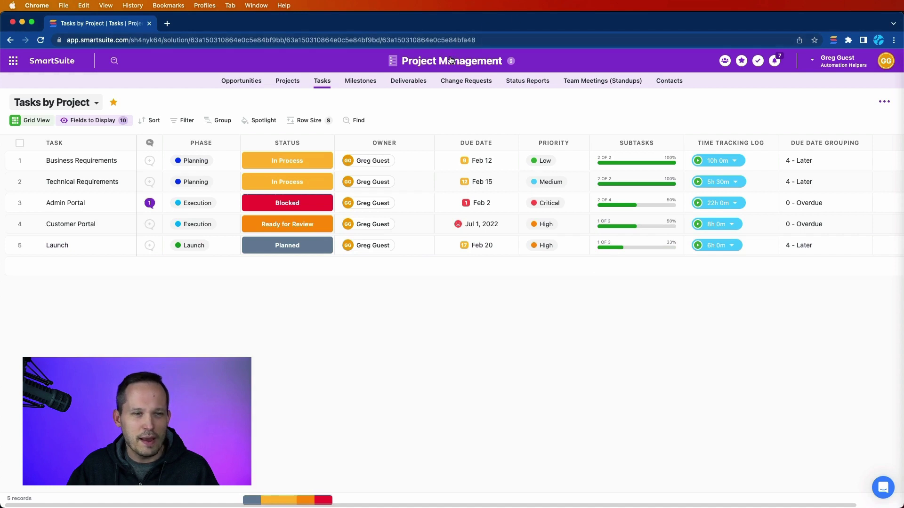
left_click(89, 59)
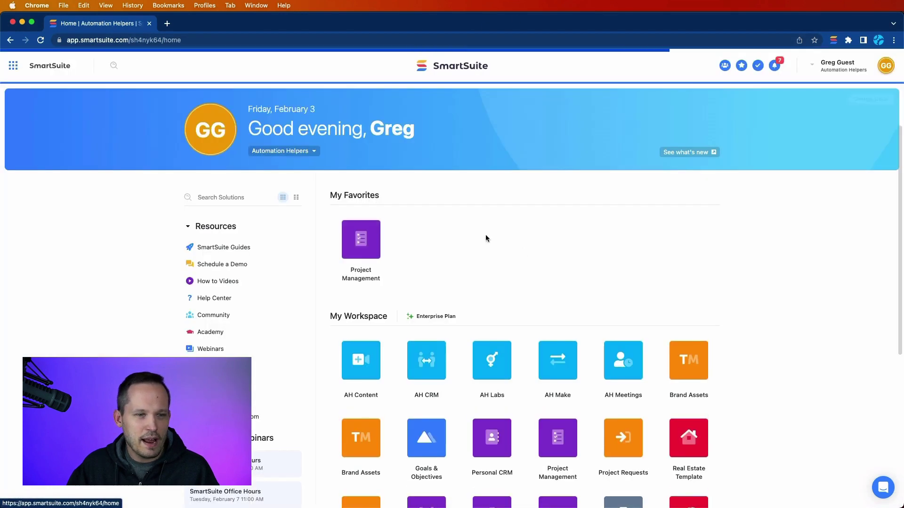
scroll(526, 261, "down", 1)
scroll(526, 261, "down", 2)
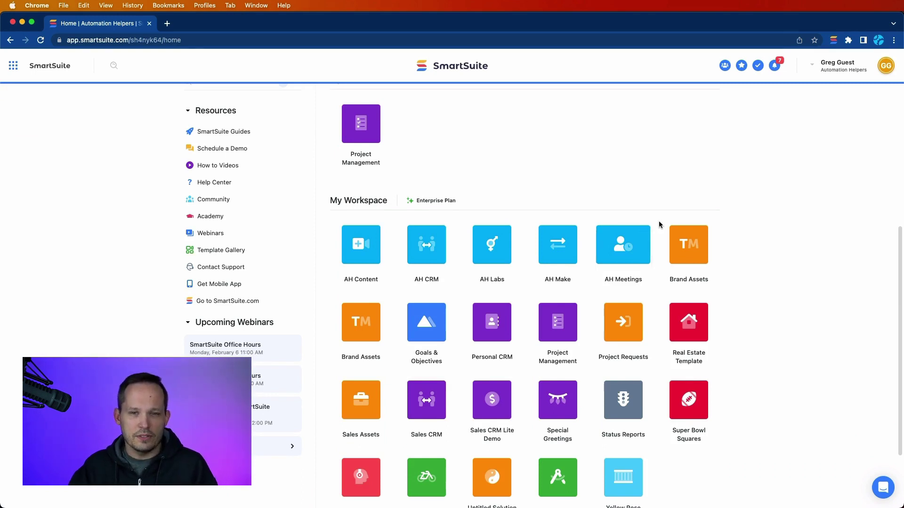
scroll(660, 218, "up", 1)
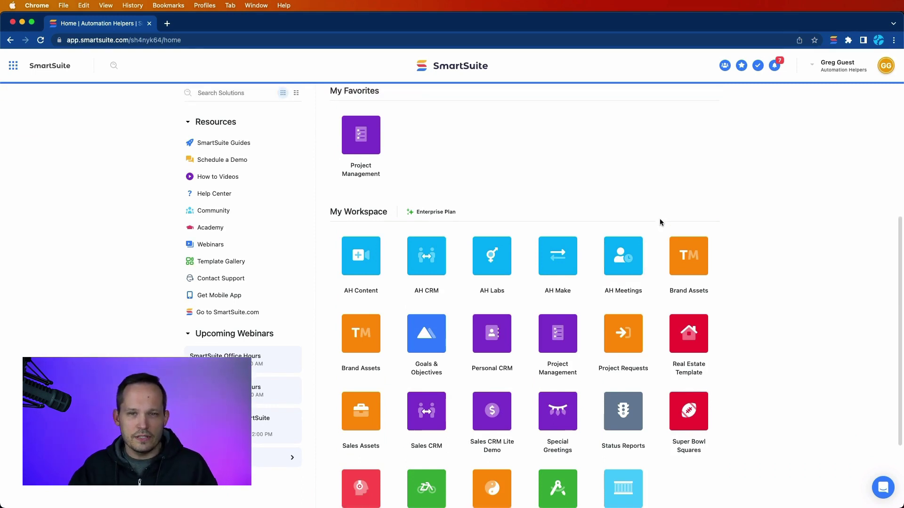
left_click(368, 143)
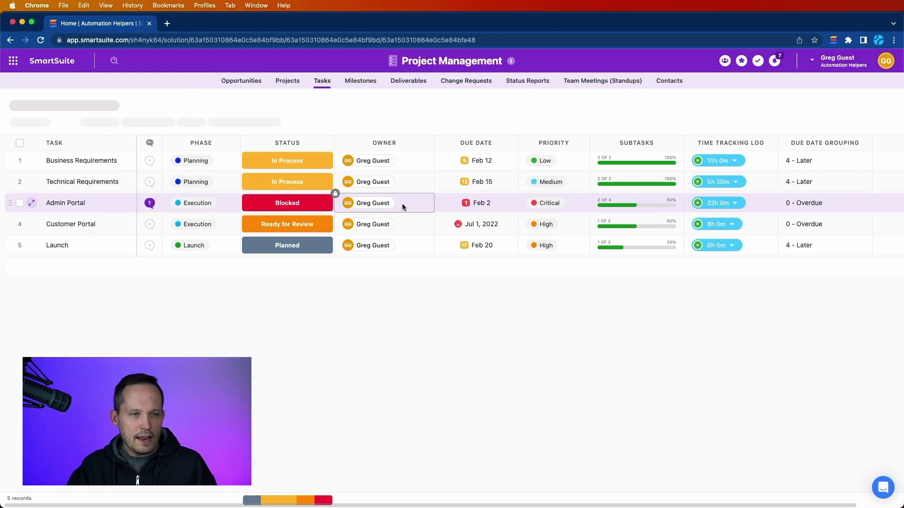
left_click(290, 84)
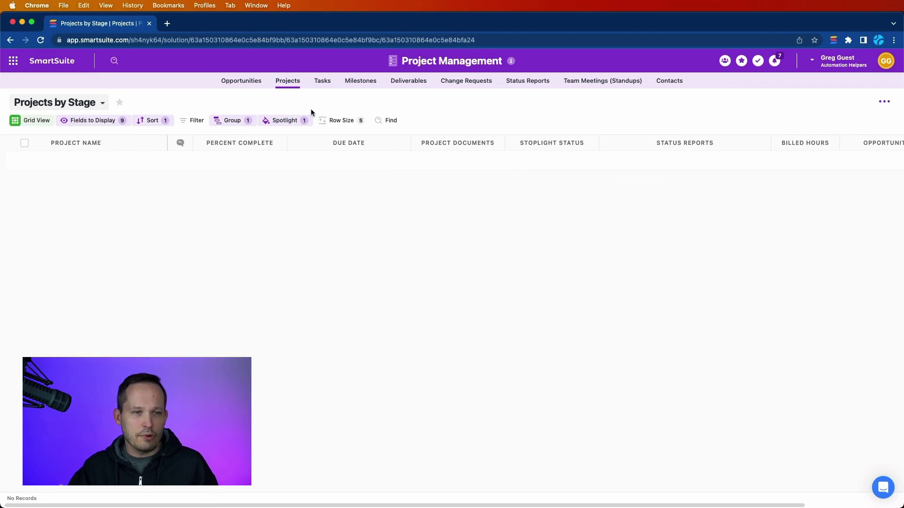
left_click(321, 84)
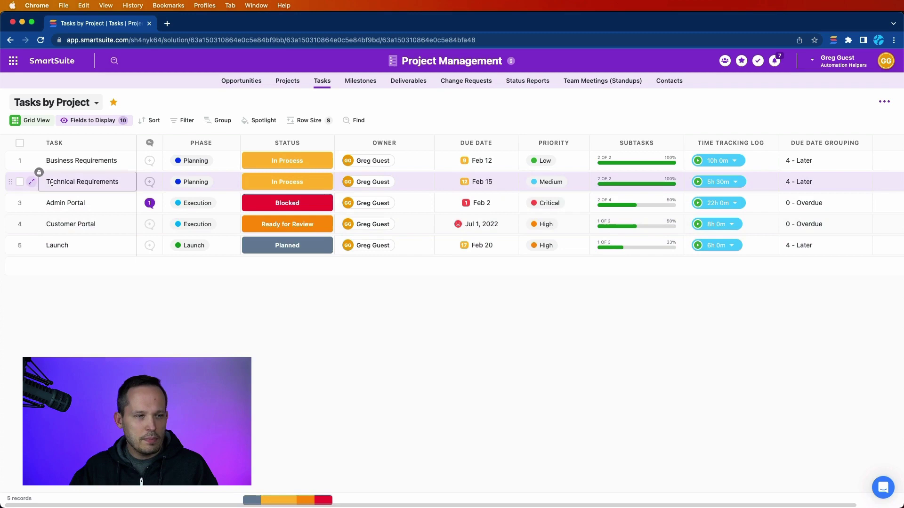
left_click(32, 183)
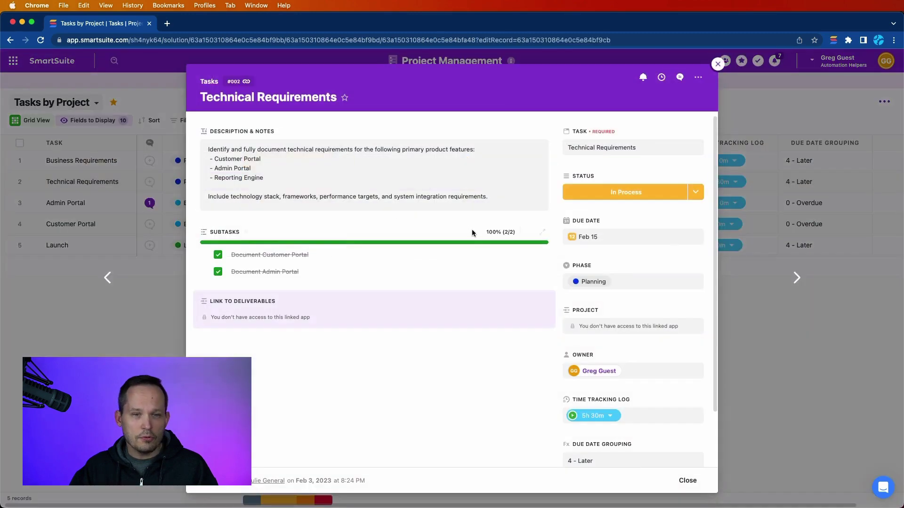
scroll(416, 257, "down", 3)
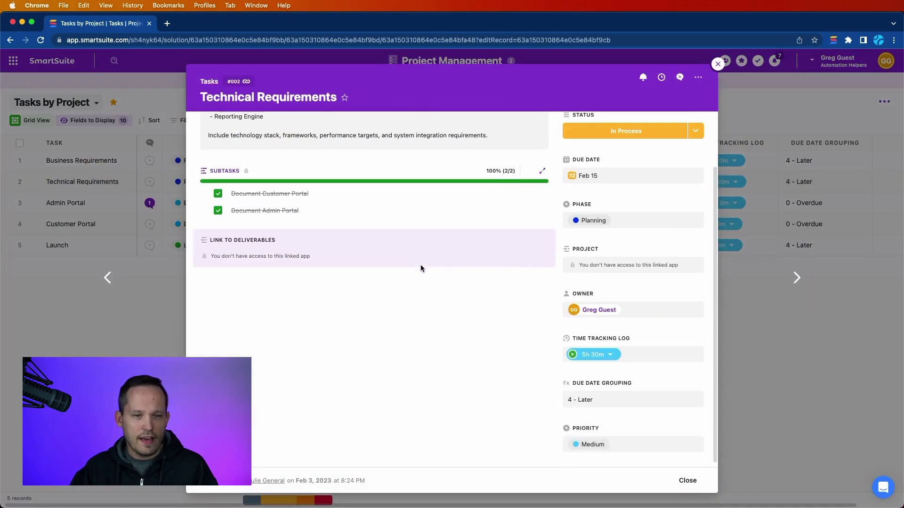
scroll(447, 268, "up", 3)
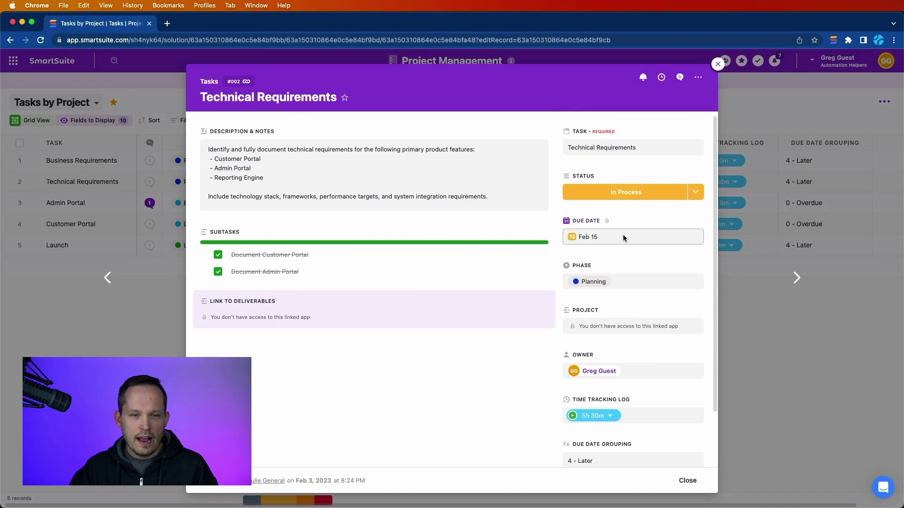
double_click(638, 281)
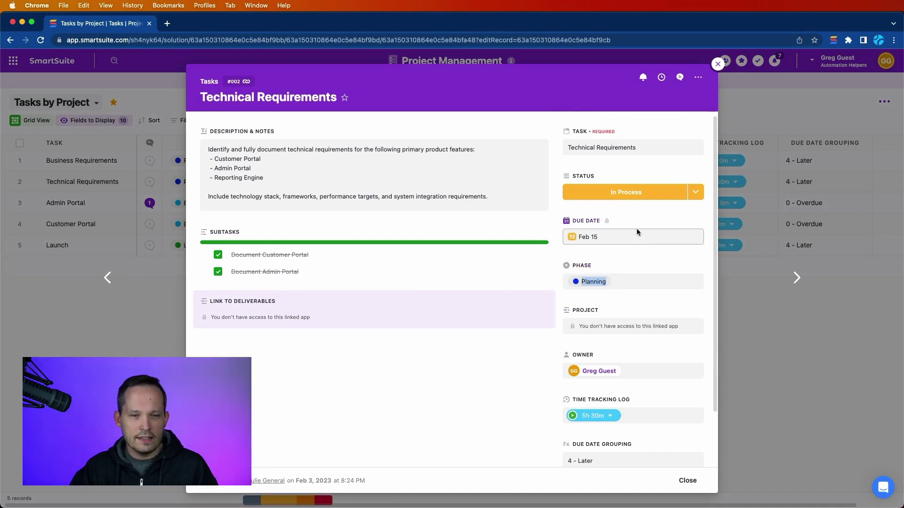
left_click(631, 256)
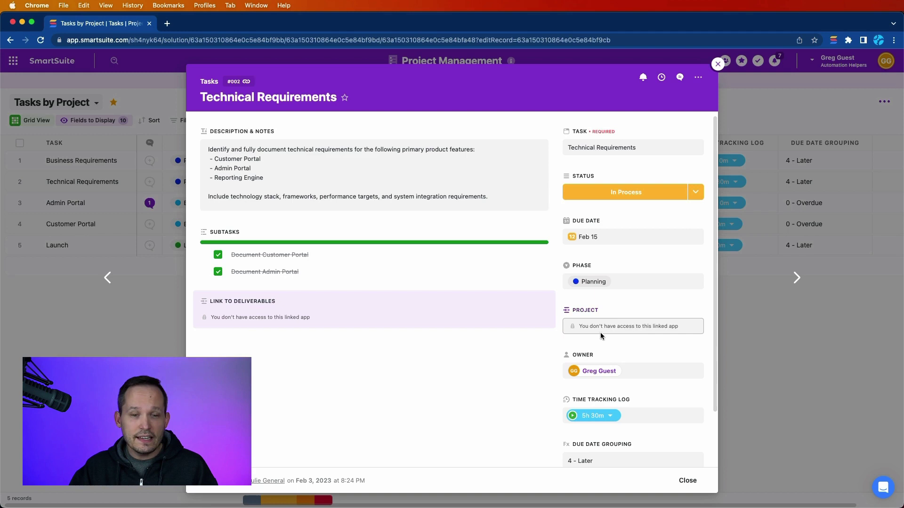
left_click(679, 79)
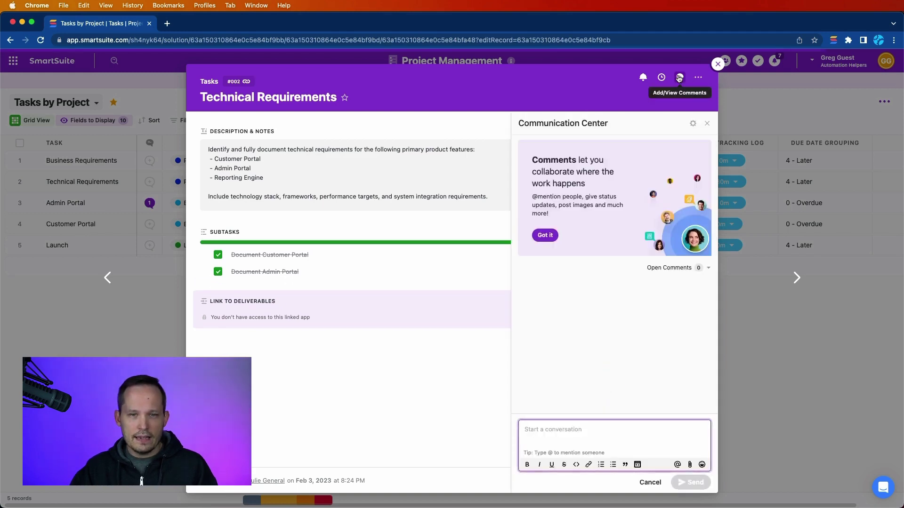
left_click(661, 78)
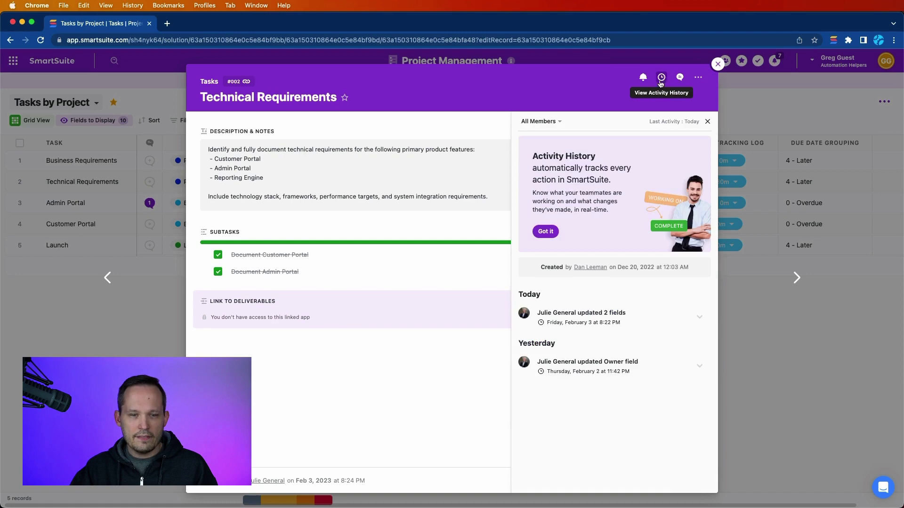
left_click(717, 64)
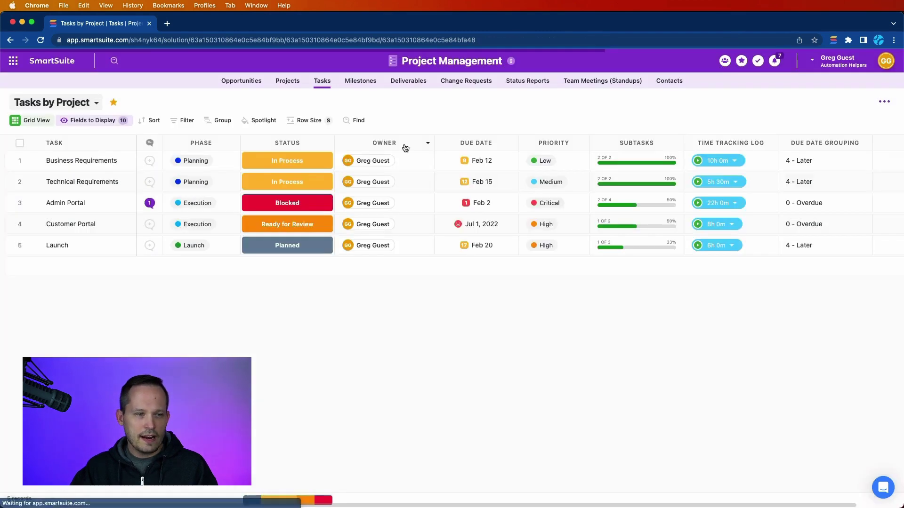
left_click(149, 204)
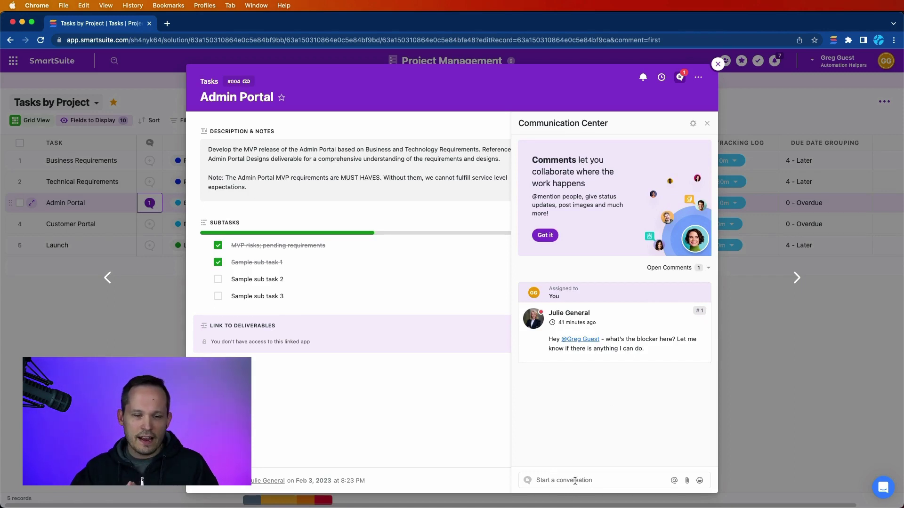
left_click(575, 480)
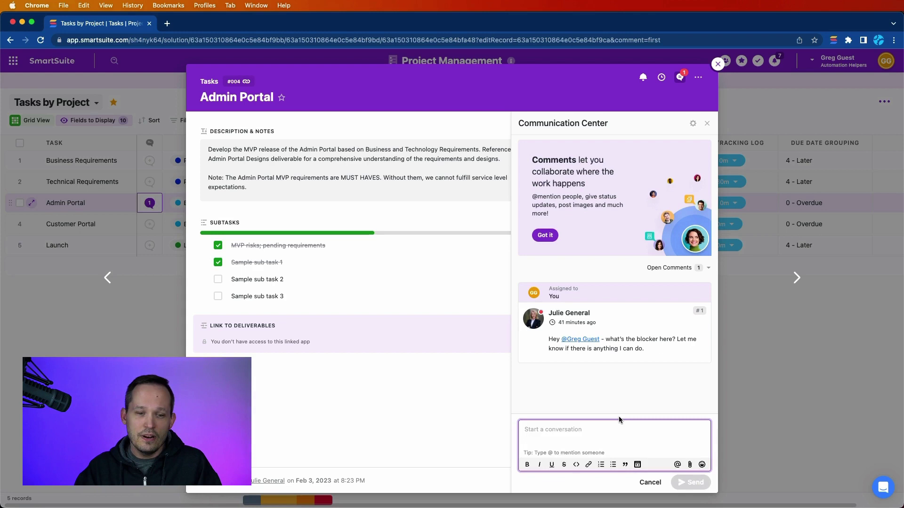
type("@Jul")
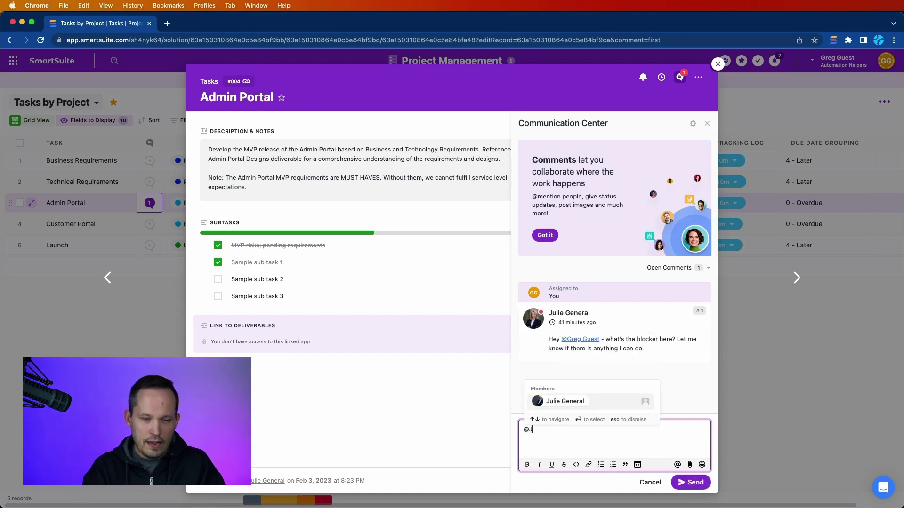
left_click(581, 454)
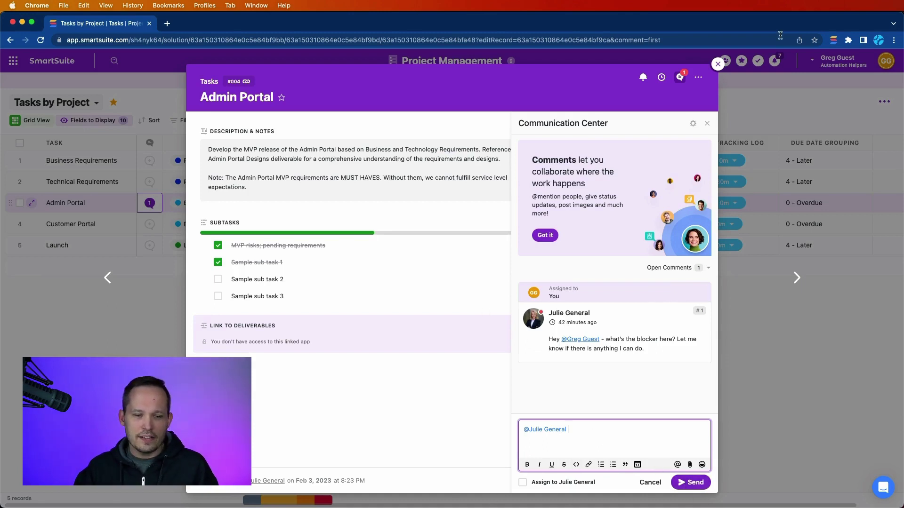
left_click(718, 65)
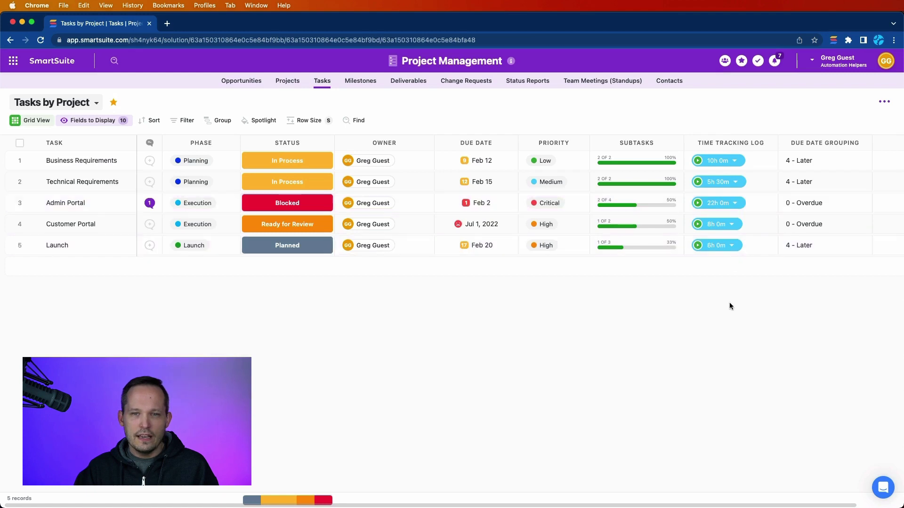
- Review the guest's work assignments, including those with no due date
left_click(757, 61)
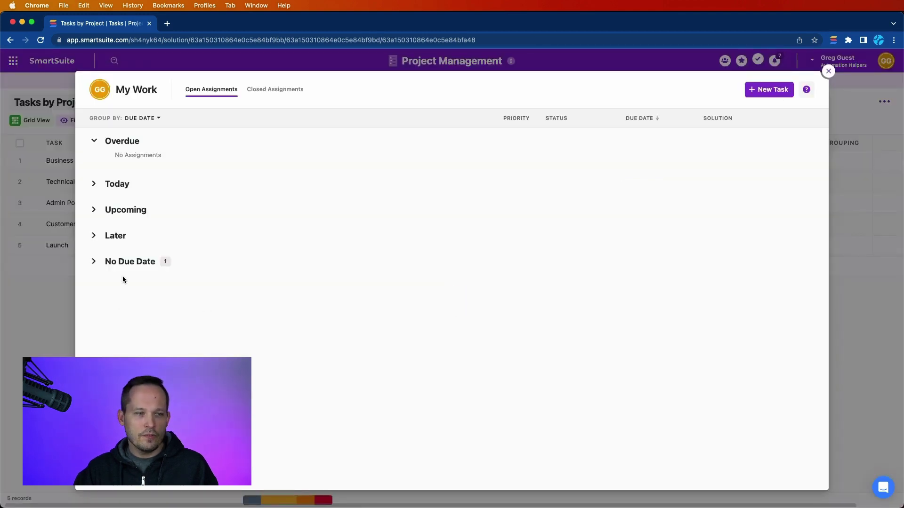
left_click(121, 264)
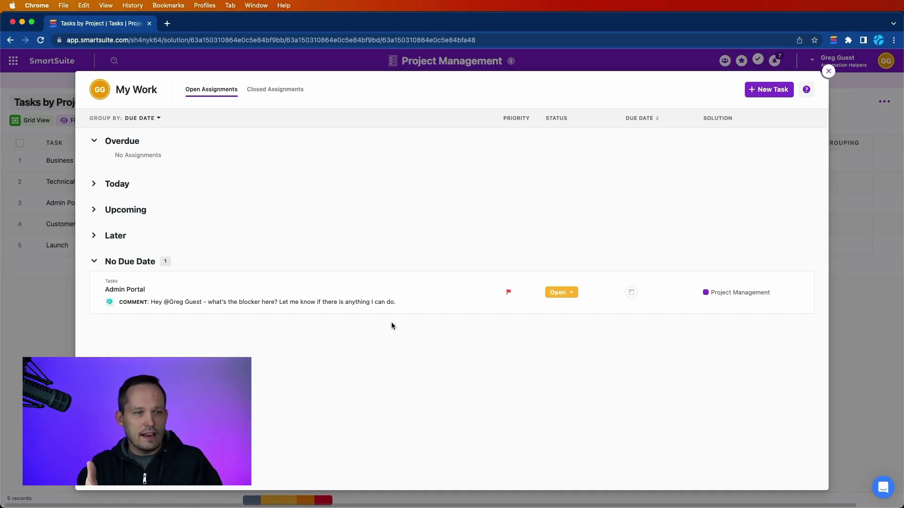
left_click(828, 71)
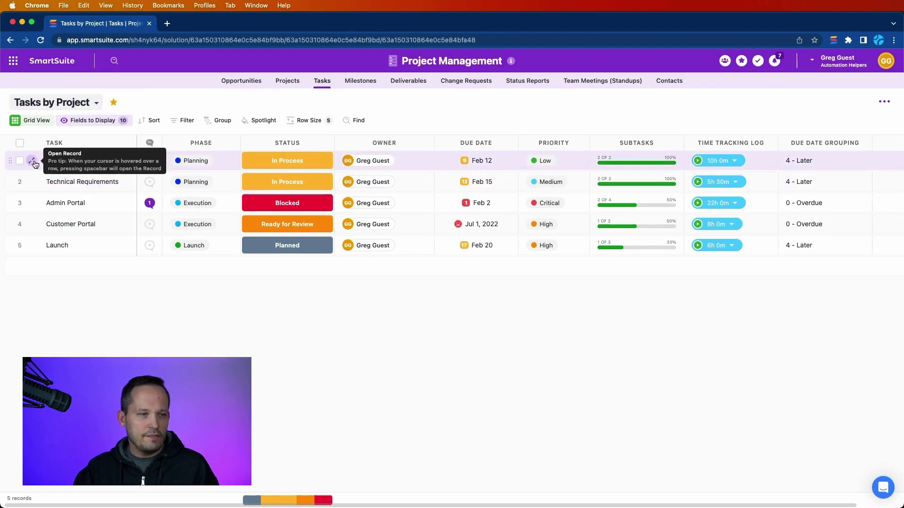
- Look over the Business Requirements record, then show the Starred Items list
left_click(33, 161)
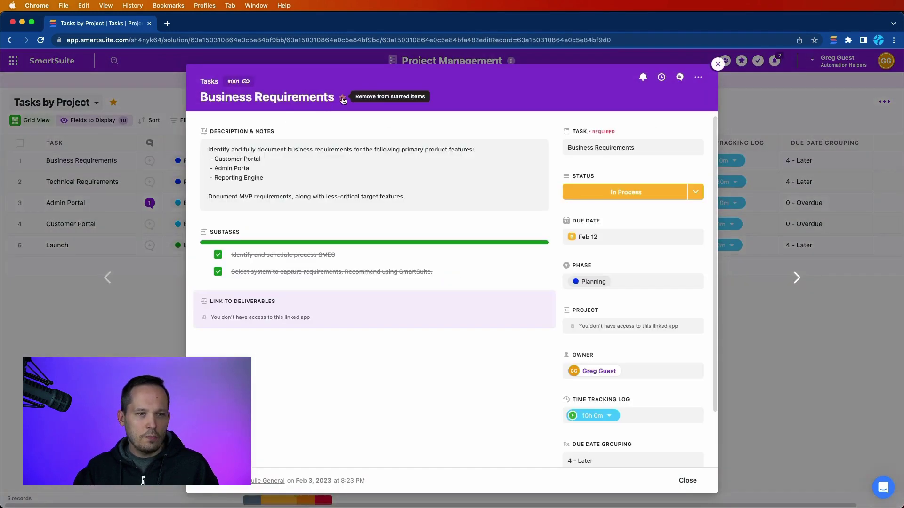
left_click(718, 64)
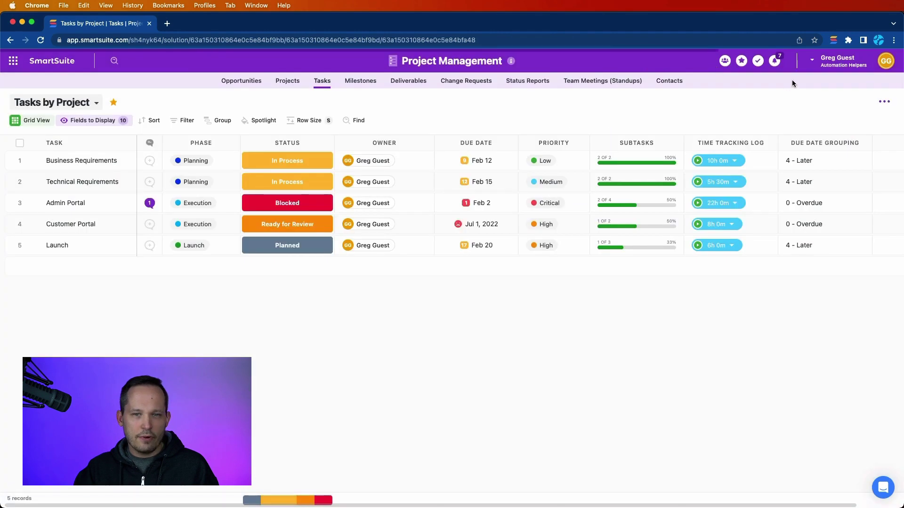
left_click(741, 60)
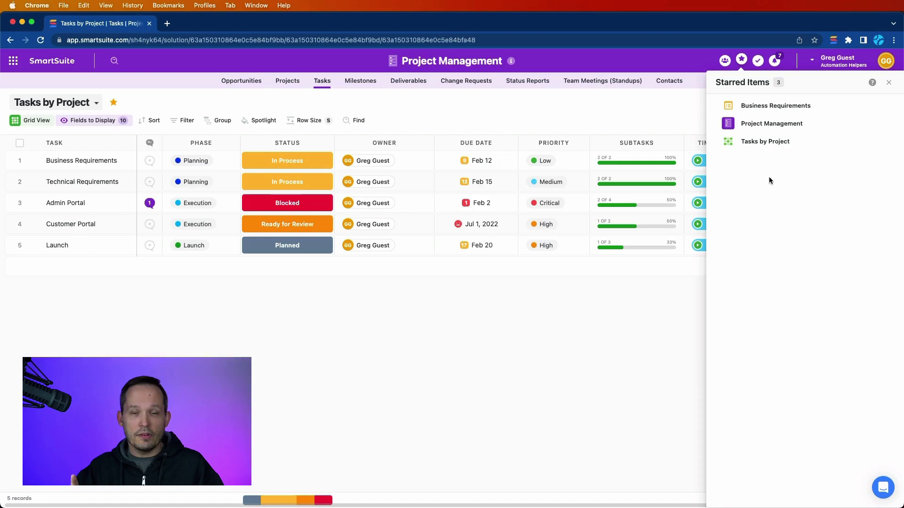
- Search the workspace for 'portal', review the results, and close the search
left_click(116, 62)
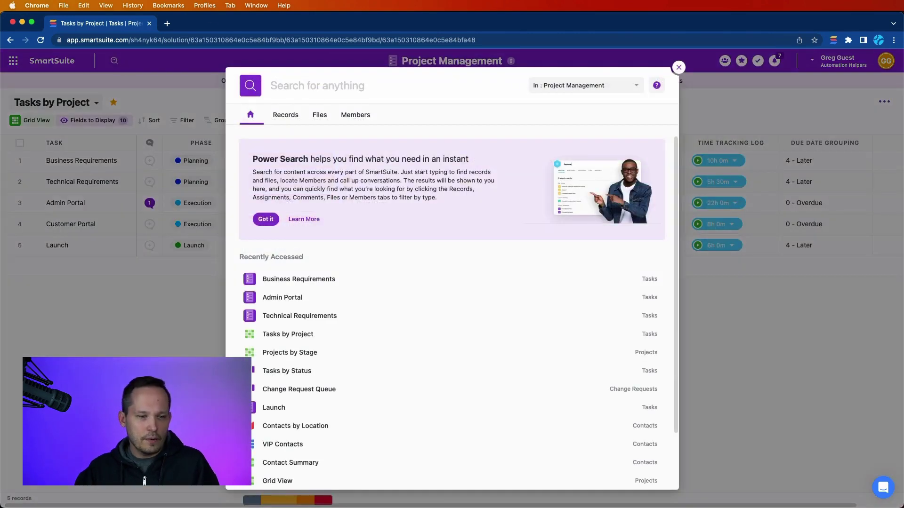
type("portal")
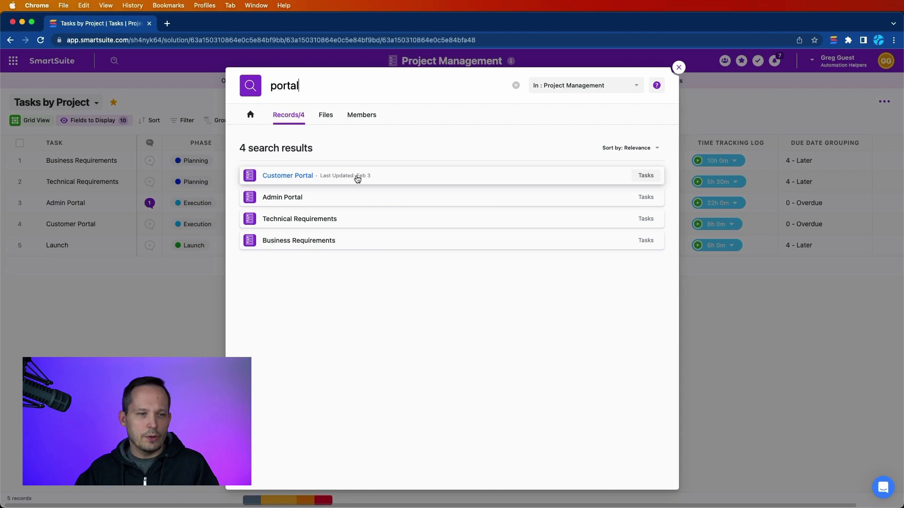
left_click(679, 67)
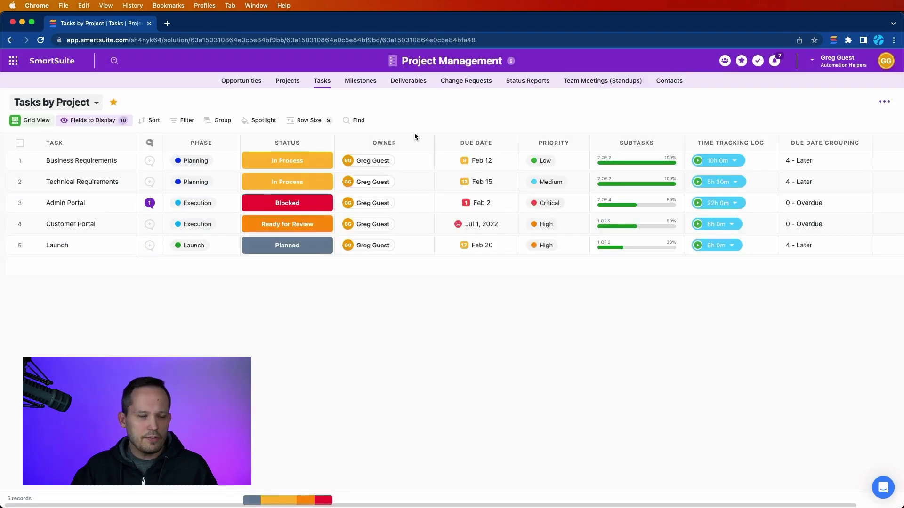
- Open the Technical Requirements record and view its author's profile and contact details
left_click(92, 188)
left_click(31, 182)
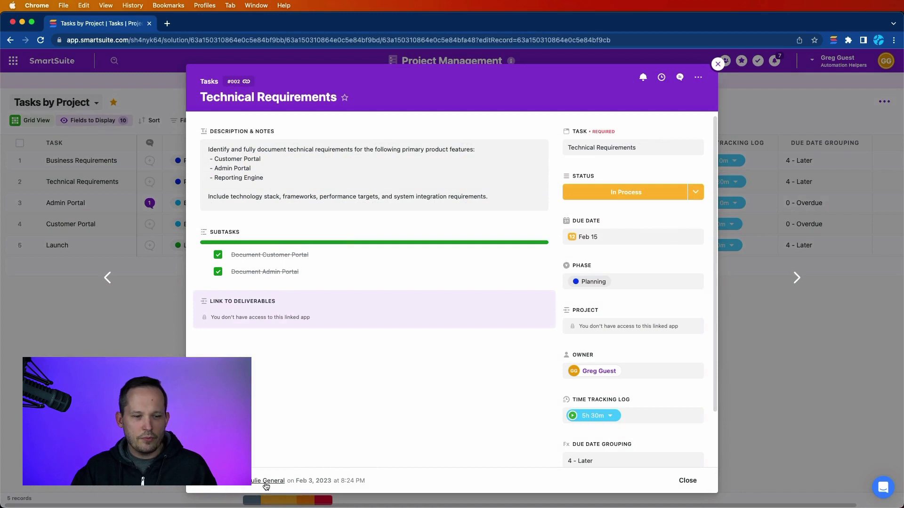
mouse_move(264, 485)
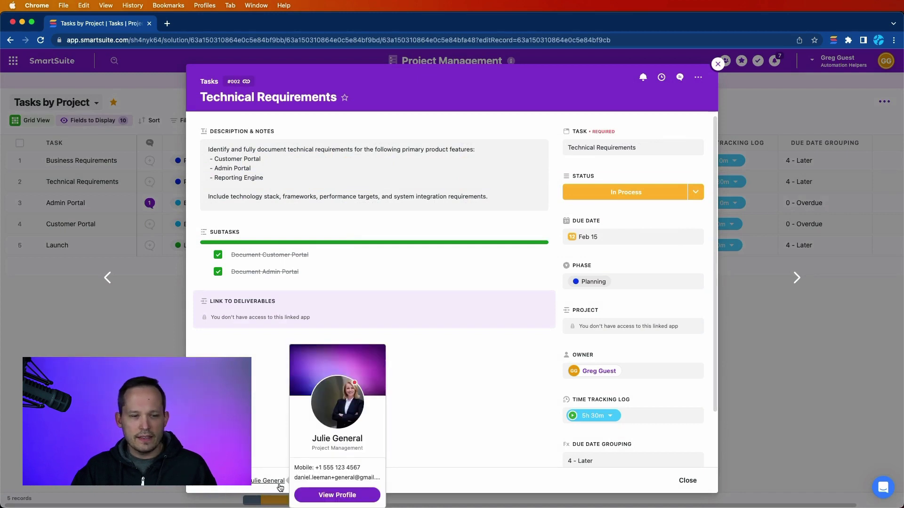
left_click(337, 495)
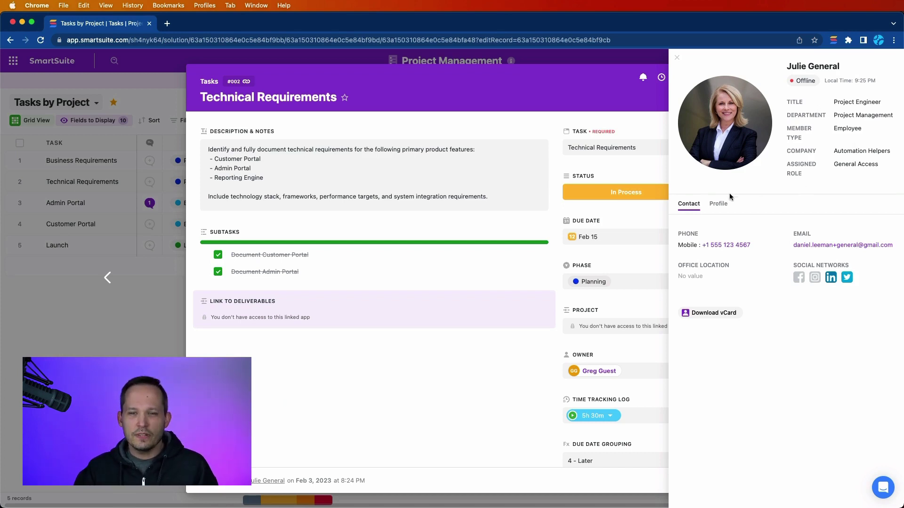
left_click(718, 204)
left_click(689, 204)
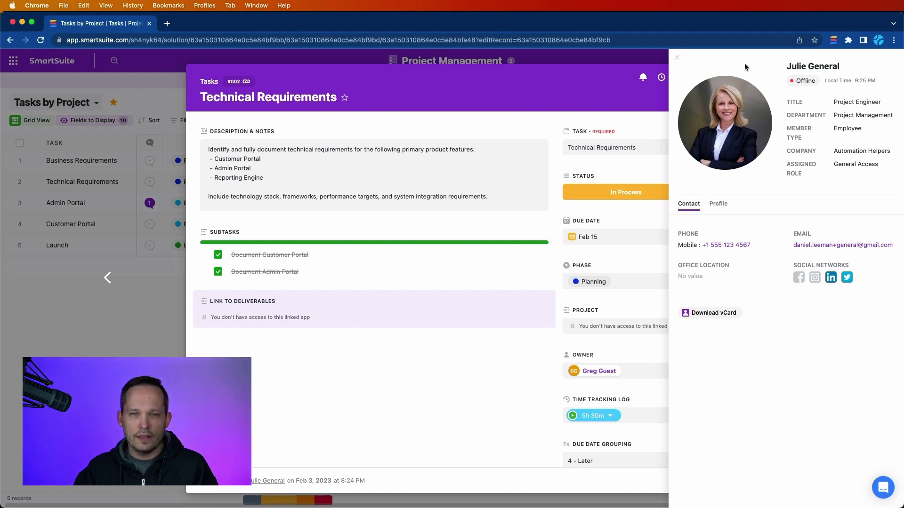
left_click(678, 57)
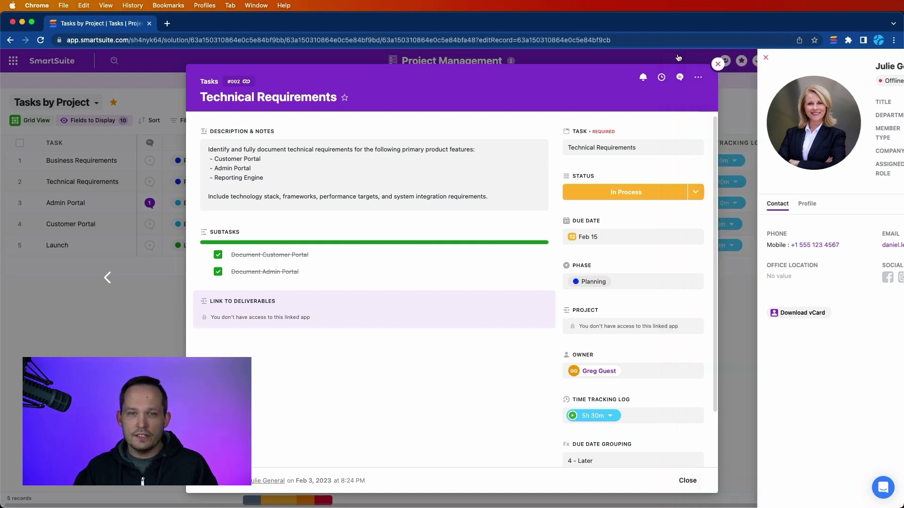
- As the general user, try editing Business Requirements' owner, visit Projects by Stage, and add a blank task
left_click(718, 64)
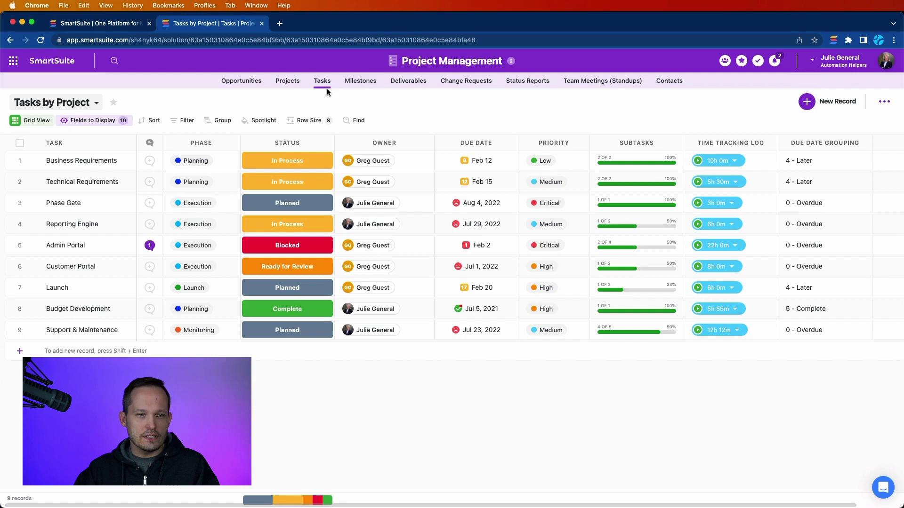
left_click(390, 166)
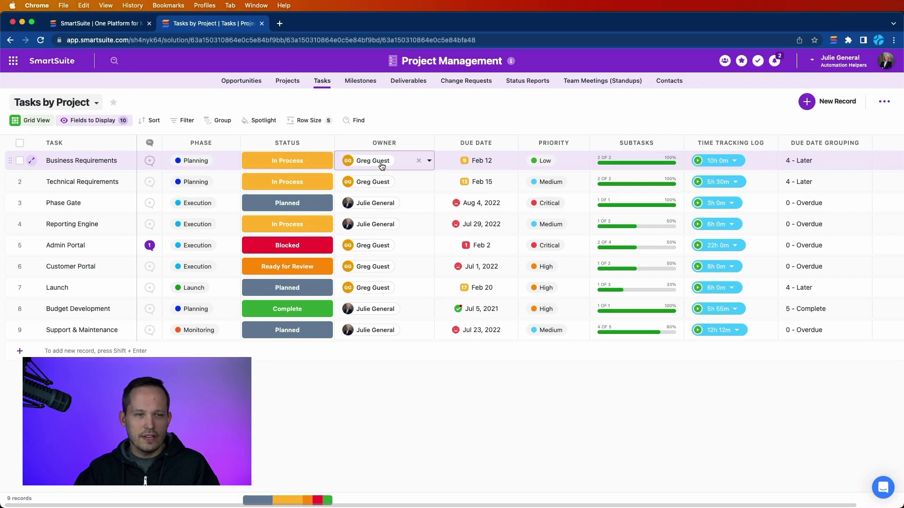
left_click(283, 81)
scroll(269, 281, "down", 1)
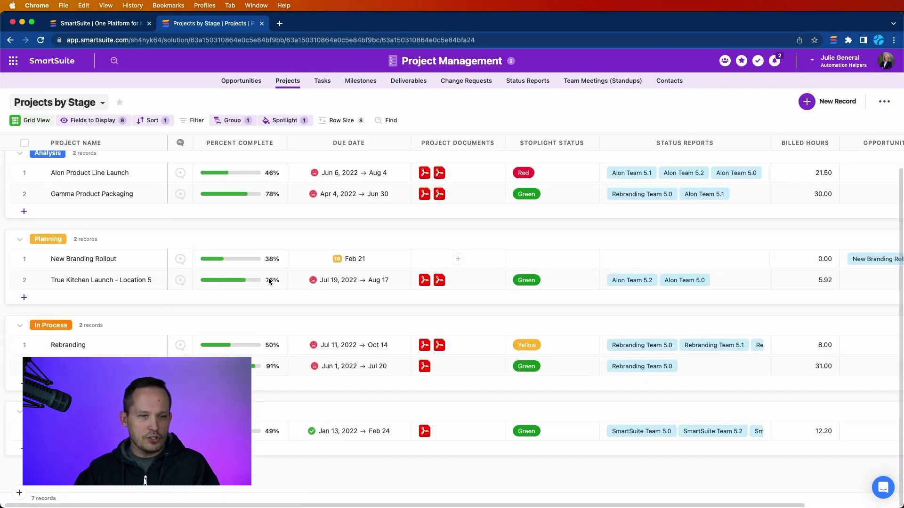
left_click(322, 81)
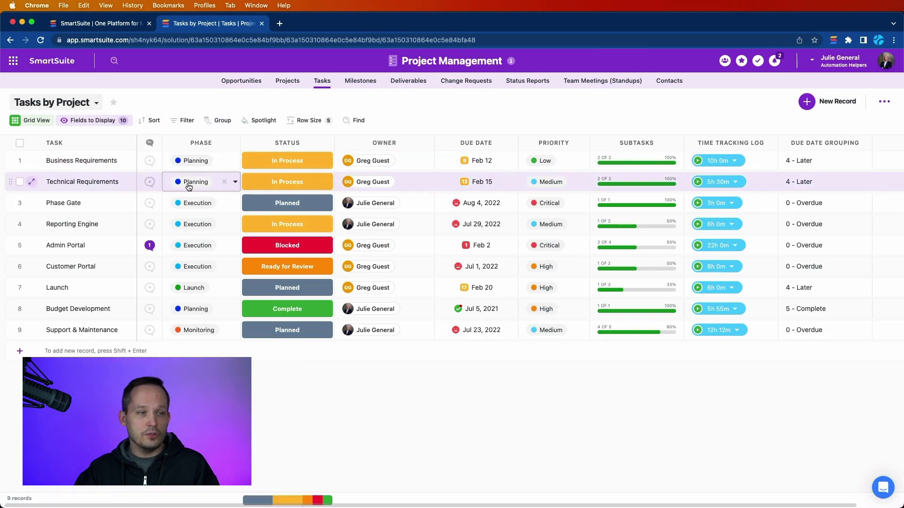
left_click(19, 351)
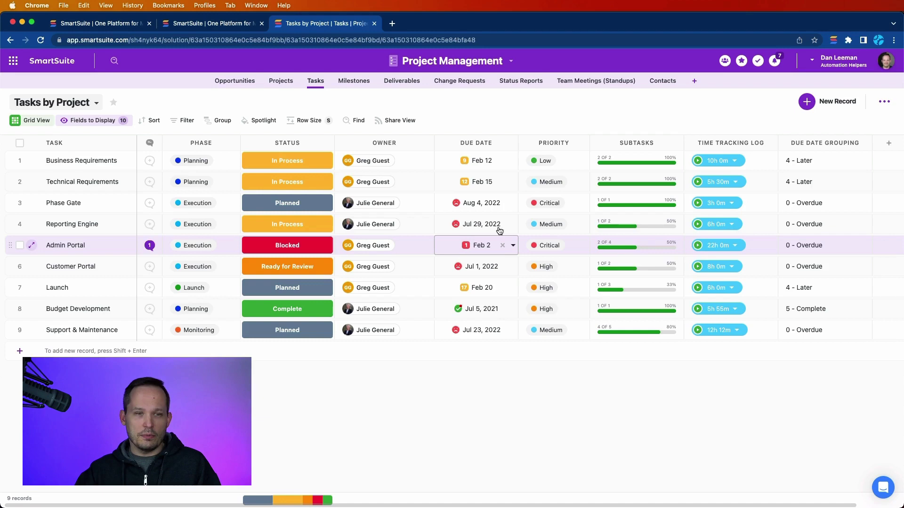
- Set Project Management's solution permissions to Advanced and list the available permission levels
left_click(510, 61)
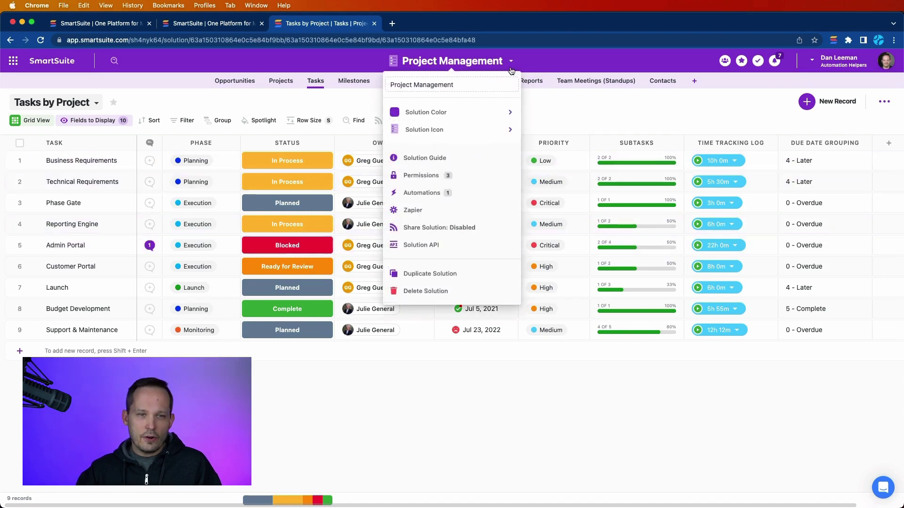
left_click(478, 173)
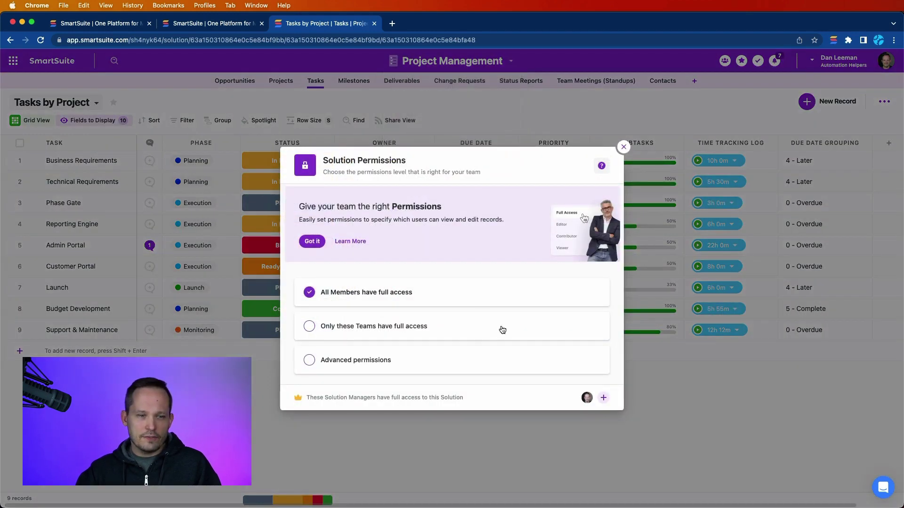
left_click(378, 360)
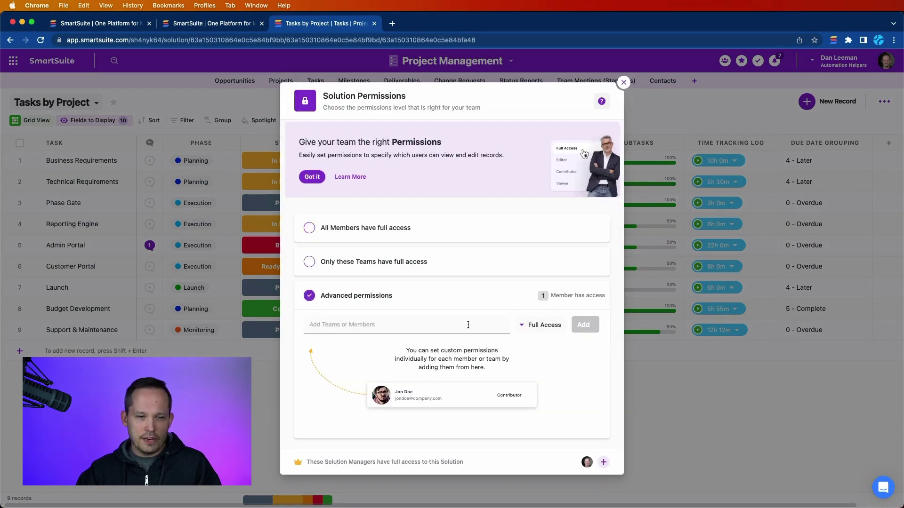
left_click(520, 329)
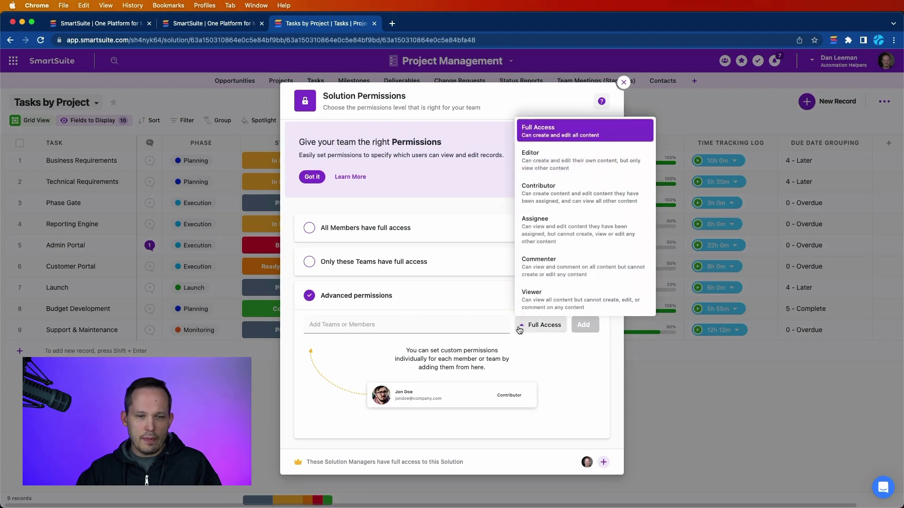
- Close the permissions dialog and open Invite New Team Members from the account menu
left_click(623, 83)
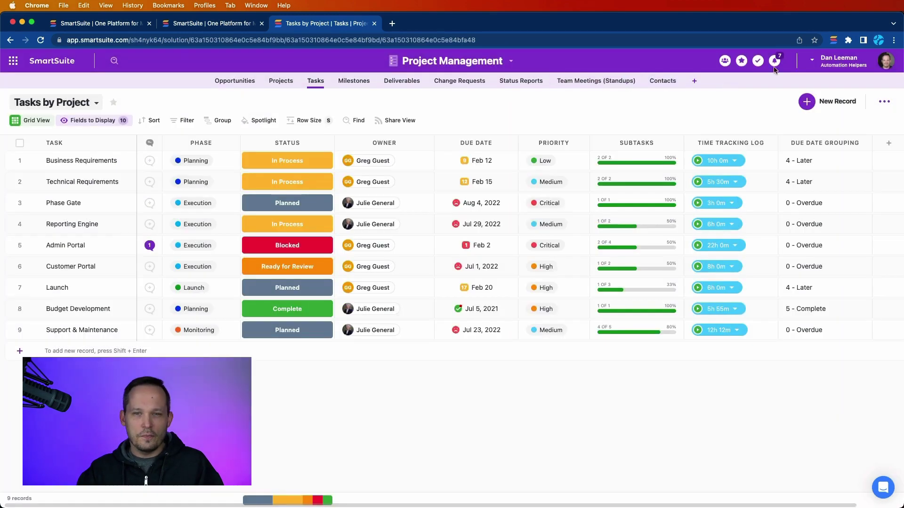
left_click(851, 66)
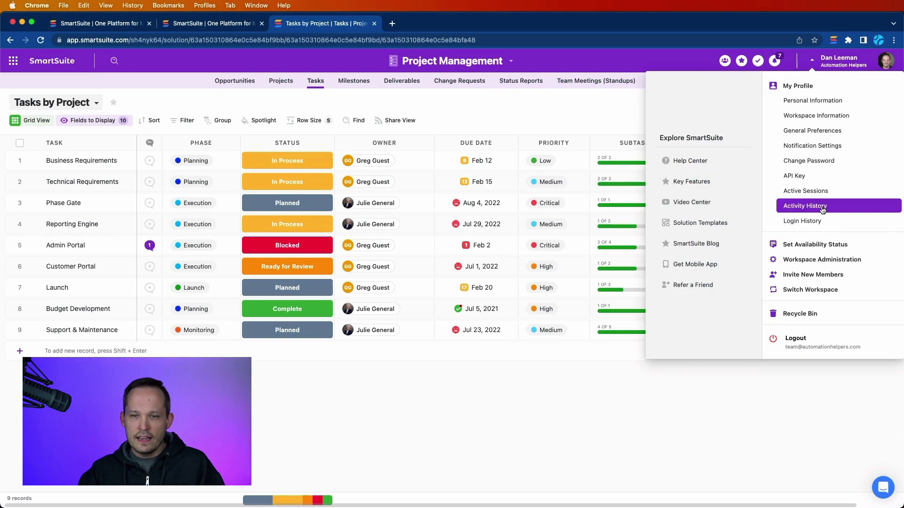
left_click(818, 279)
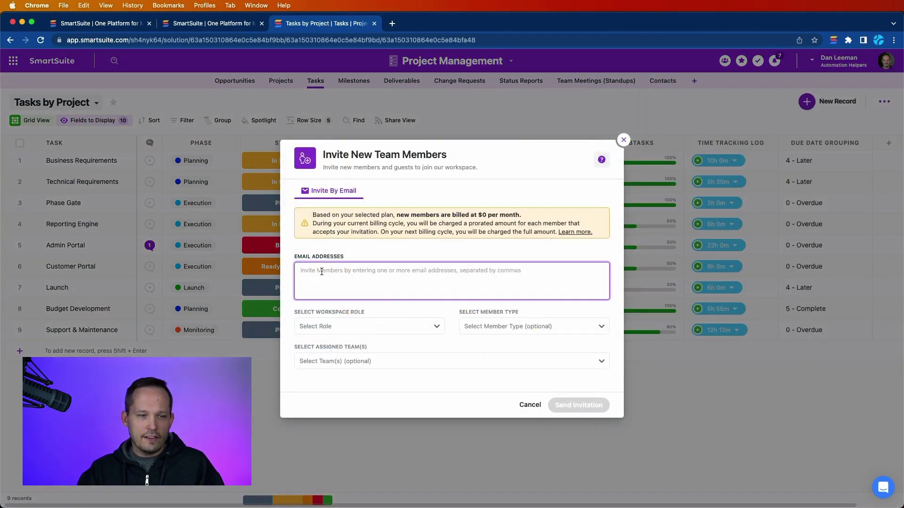
- Browse the workspace role and member type options without choosing any
left_click(435, 329)
scroll(405, 399, "down", 1)
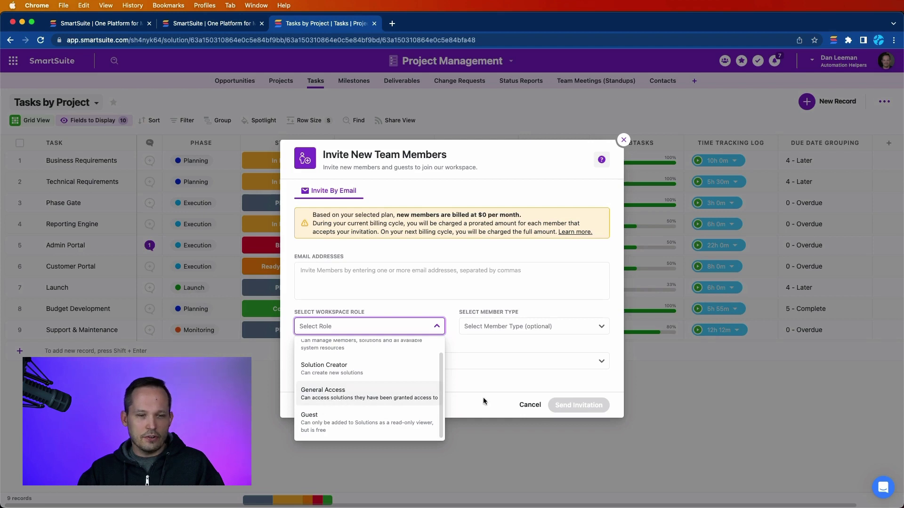
left_click(539, 366)
left_click(541, 326)
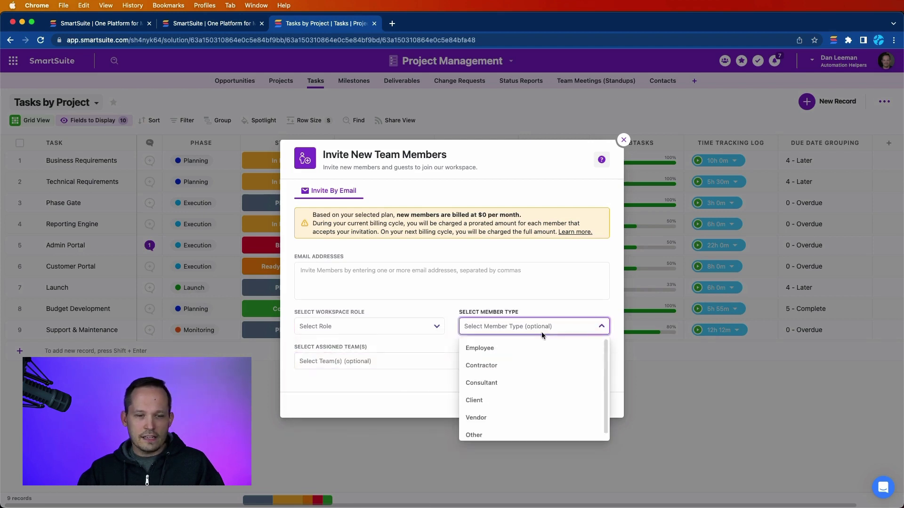
scroll(527, 400, "down", 1)
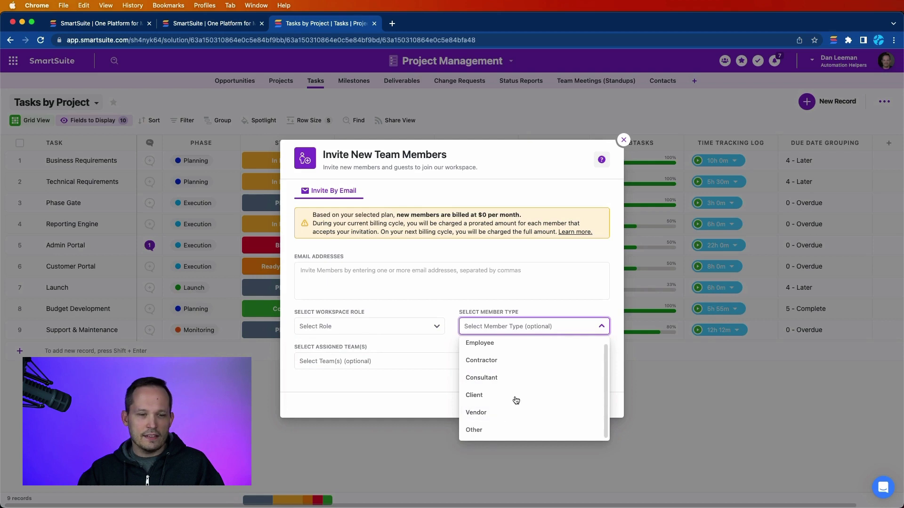
scroll(485, 385, "up", 1)
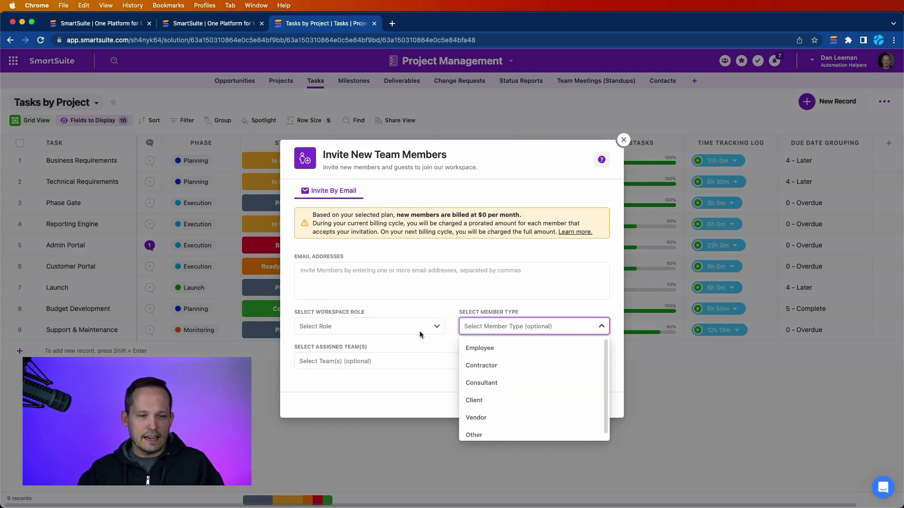
left_click(434, 341)
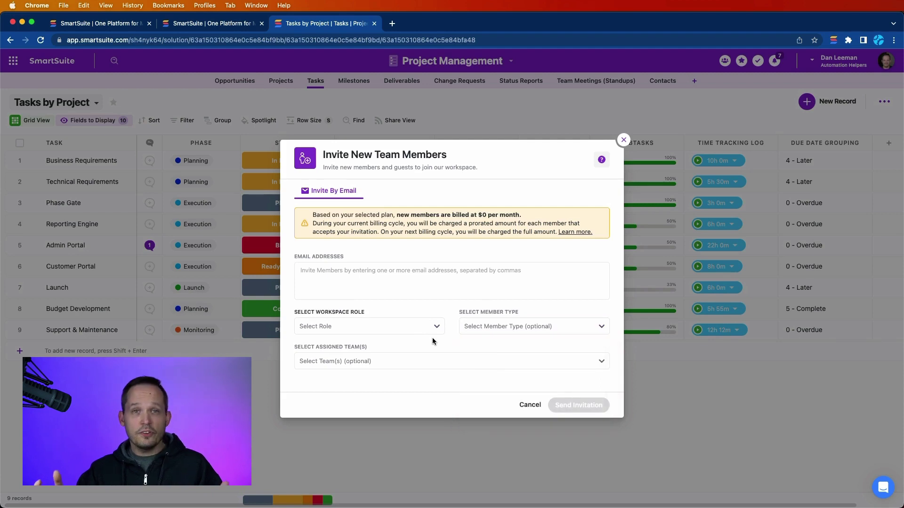